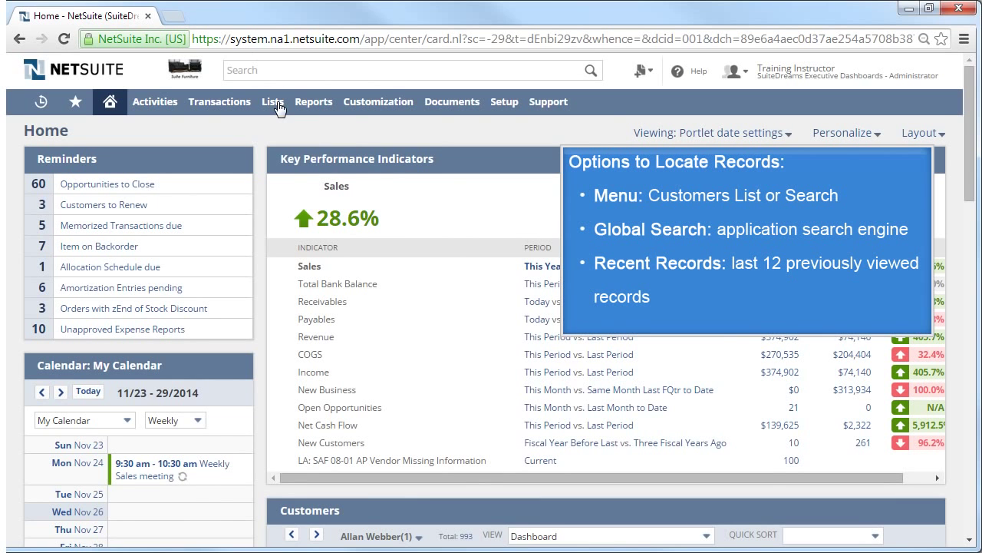
- Search all records for "gentry" and open the Gentry Inc. customer record in view mode
mouse_move(278, 109)
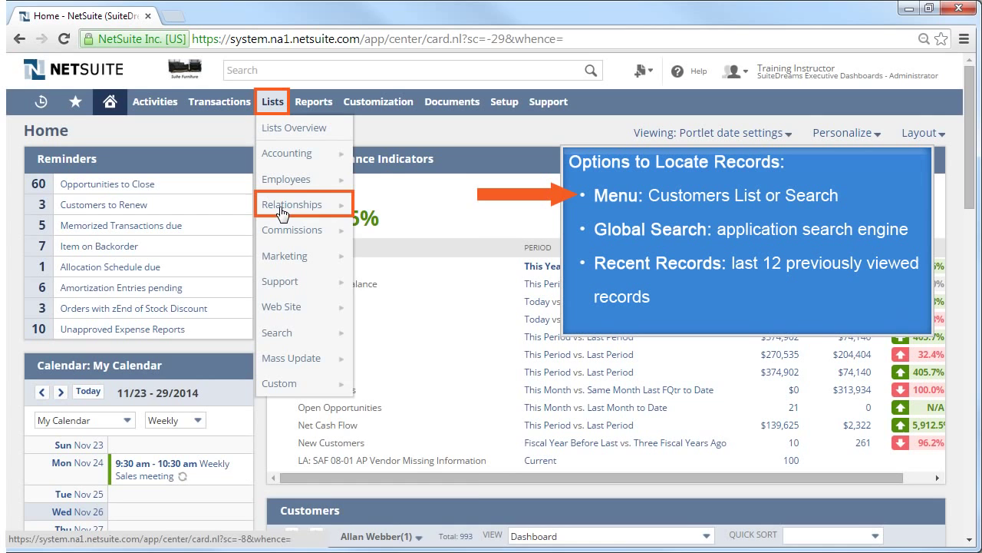
mouse_move(282, 213)
mouse_move(384, 261)
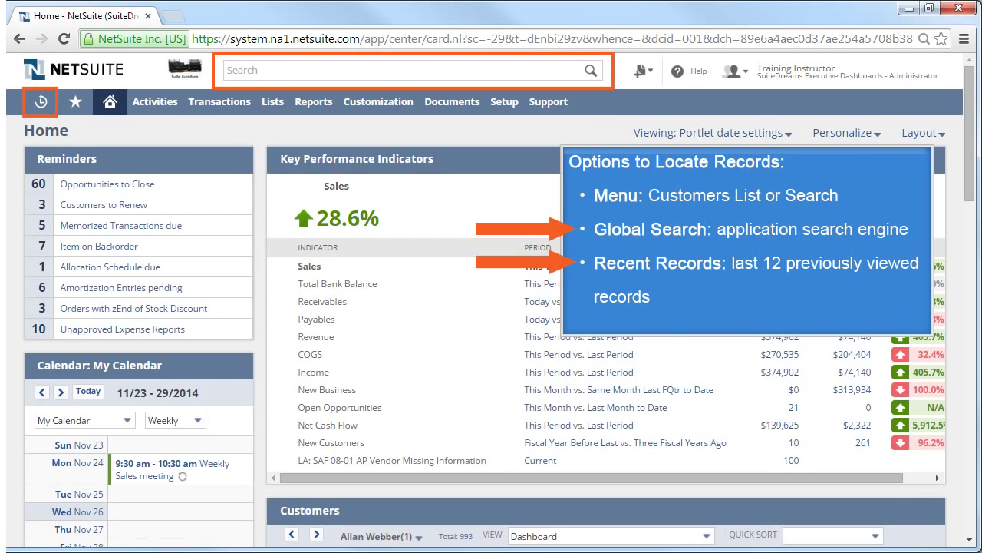
type("gentry")
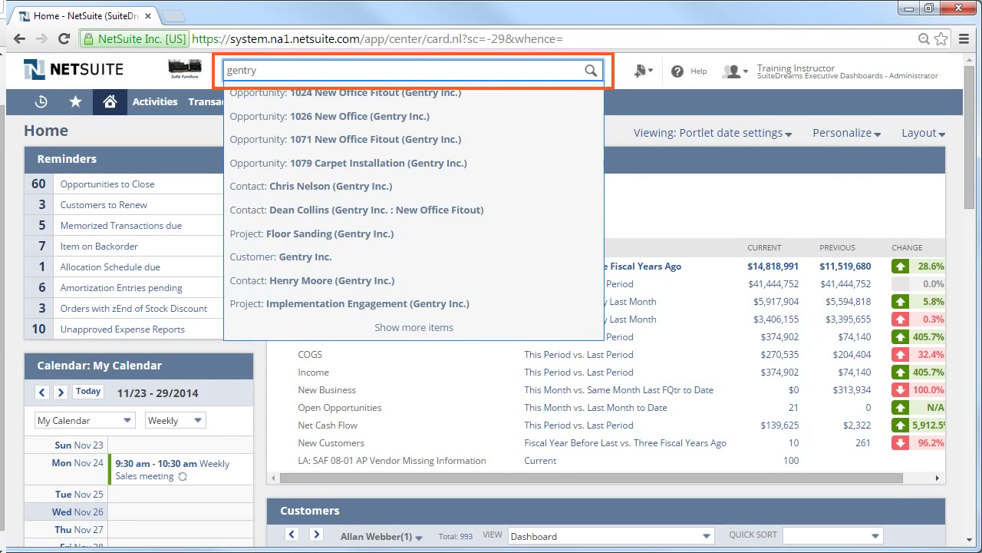
mouse_move(299, 271)
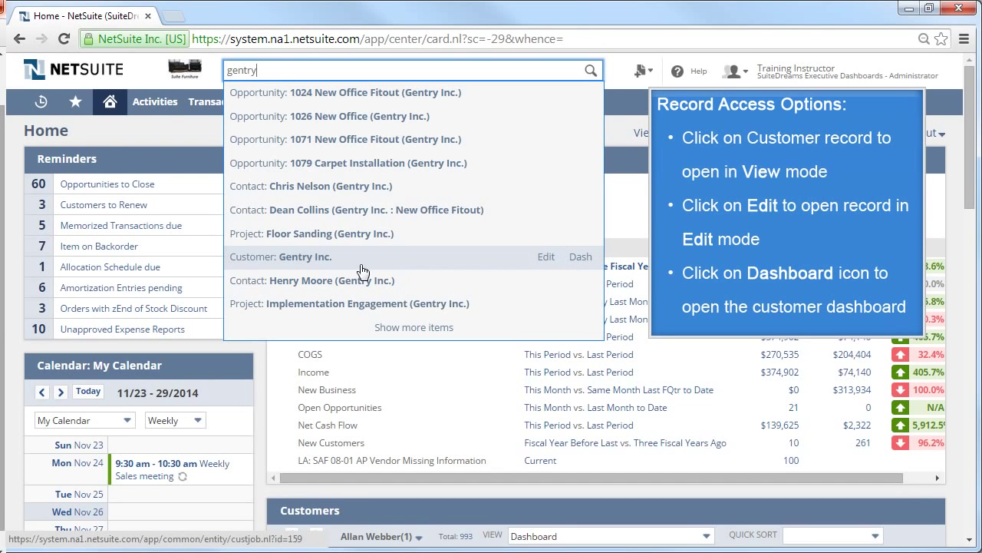
left_click(296, 268)
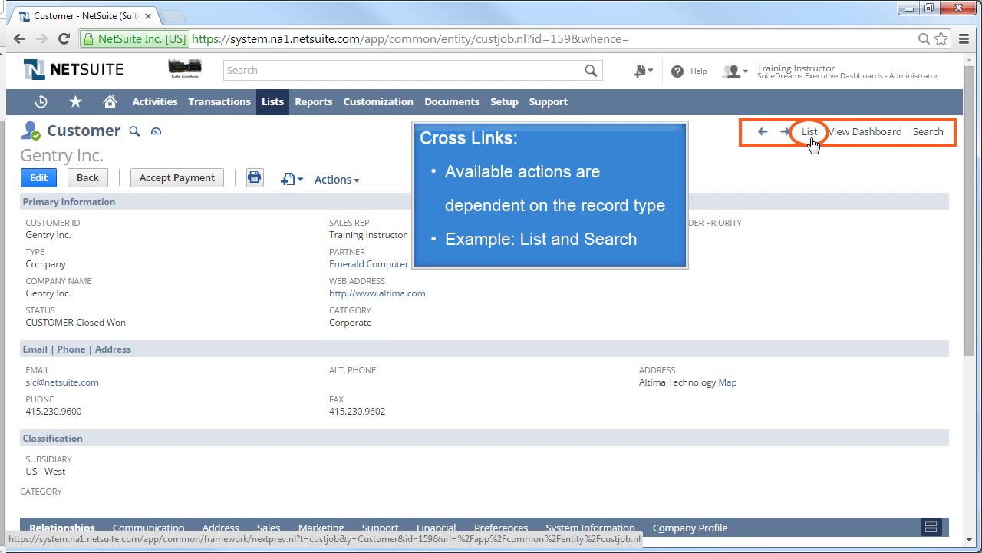
- View the customer list from the Gentry Inc. record, open its customer dashboard, and return to the record from there
left_click(812, 140)
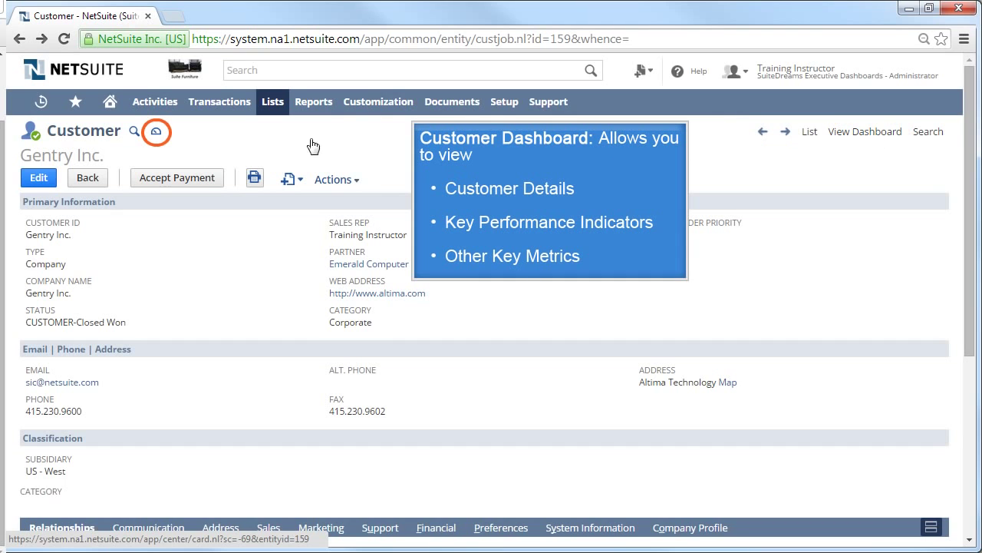
left_click(155, 136)
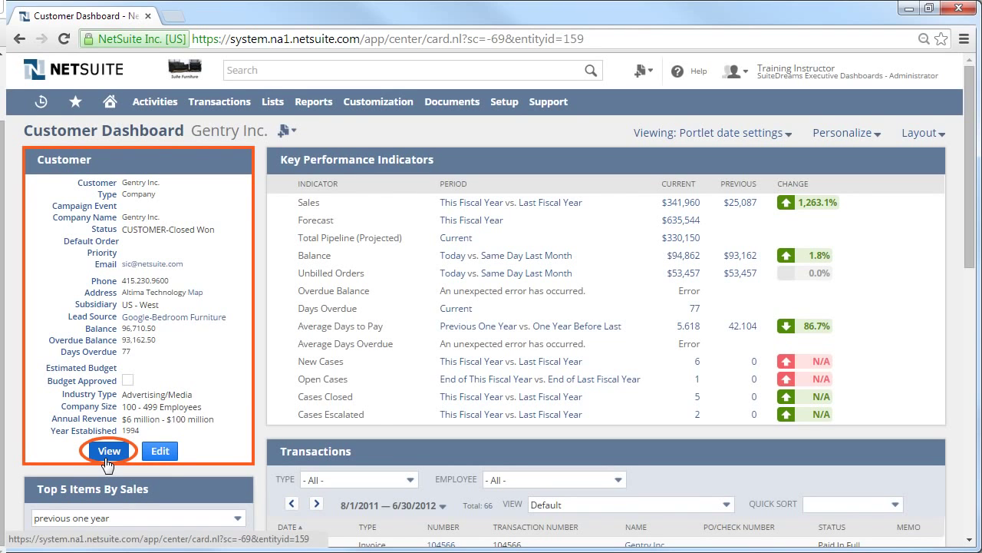
left_click(161, 453)
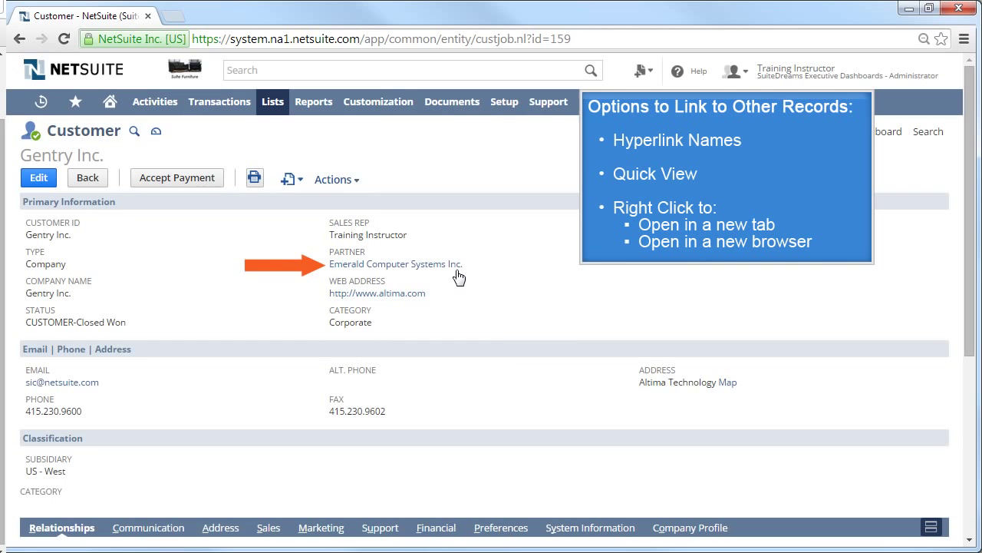
- Open the linked partner record Emerald Computer Systems Inc. in a new window
mouse_move(456, 275)
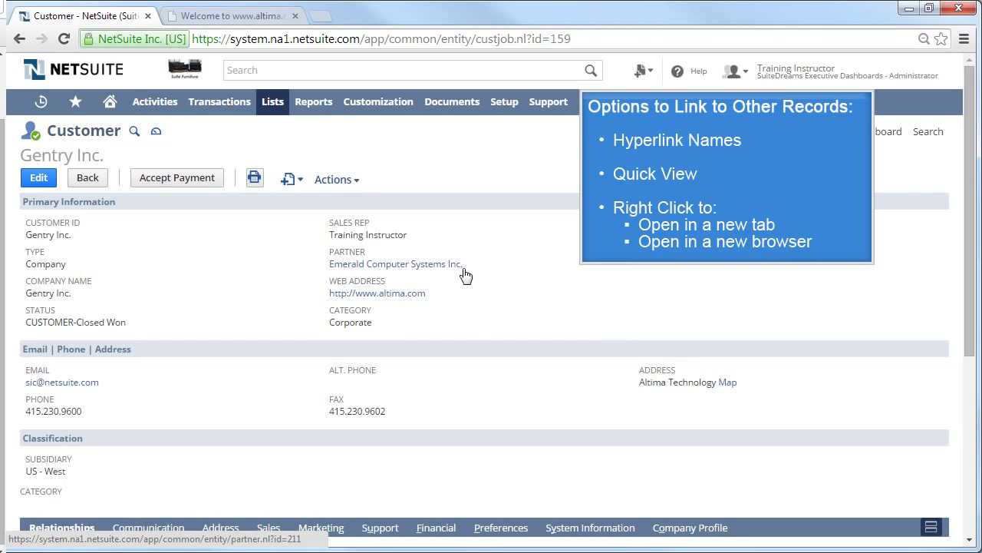
right_click(463, 269)
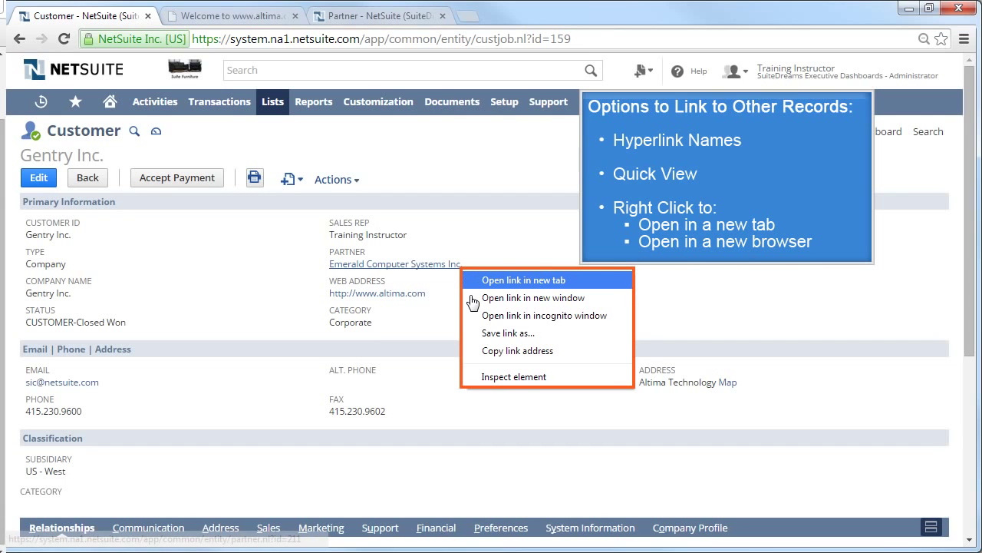
left_click(472, 299)
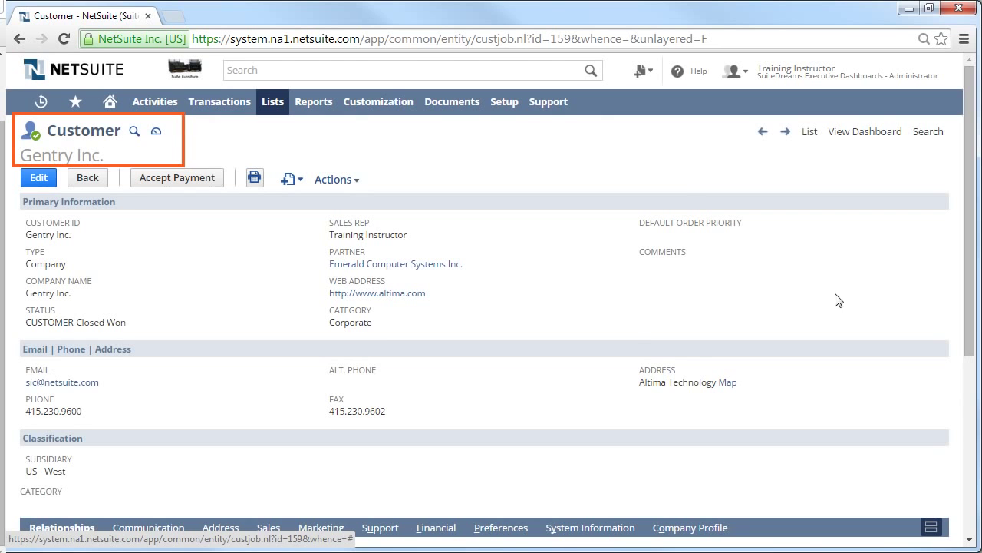
- Lay out all subtabs of the customer record on one expanded page and switch back to the tabbed layout
left_click_drag(970, 300, 952, 465)
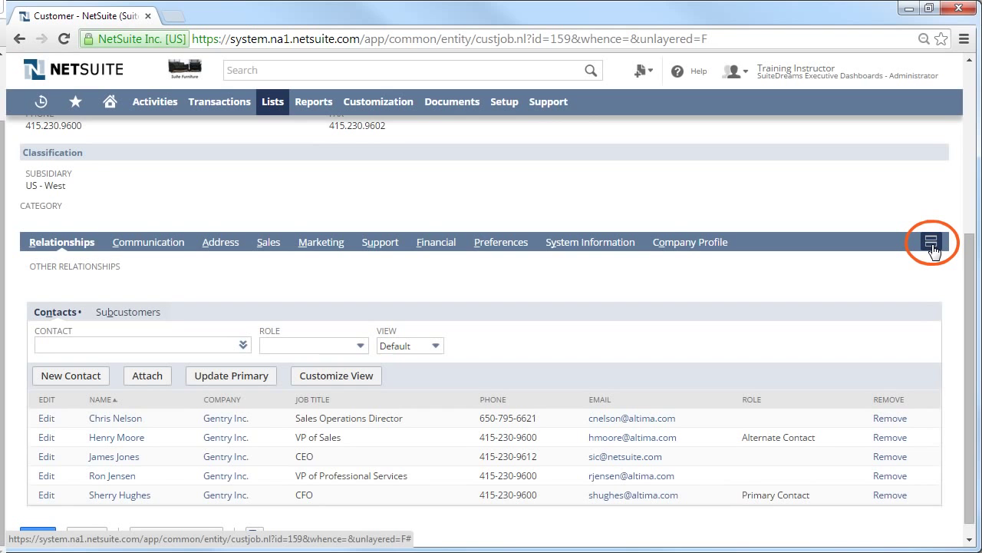
left_click(931, 244)
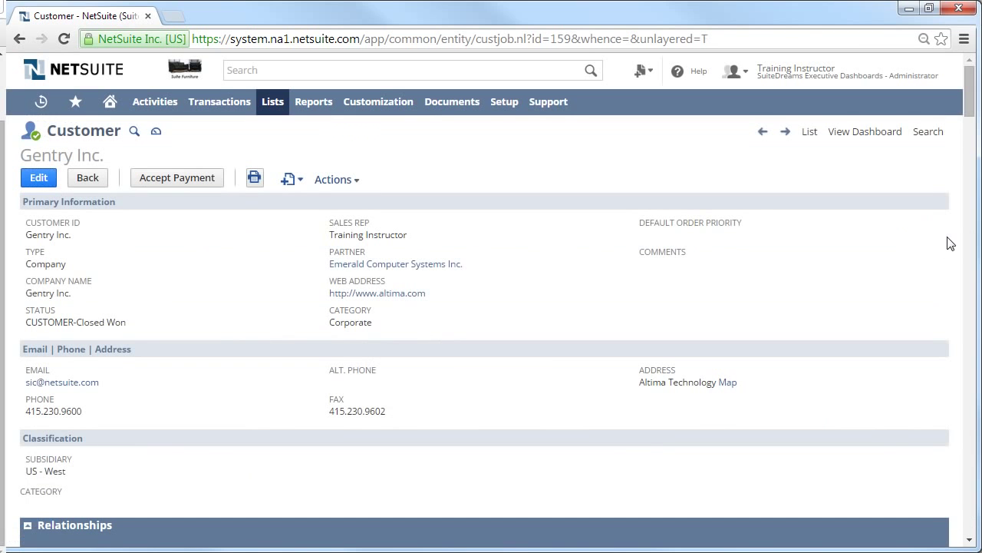
left_click_drag(971, 115, 978, 144)
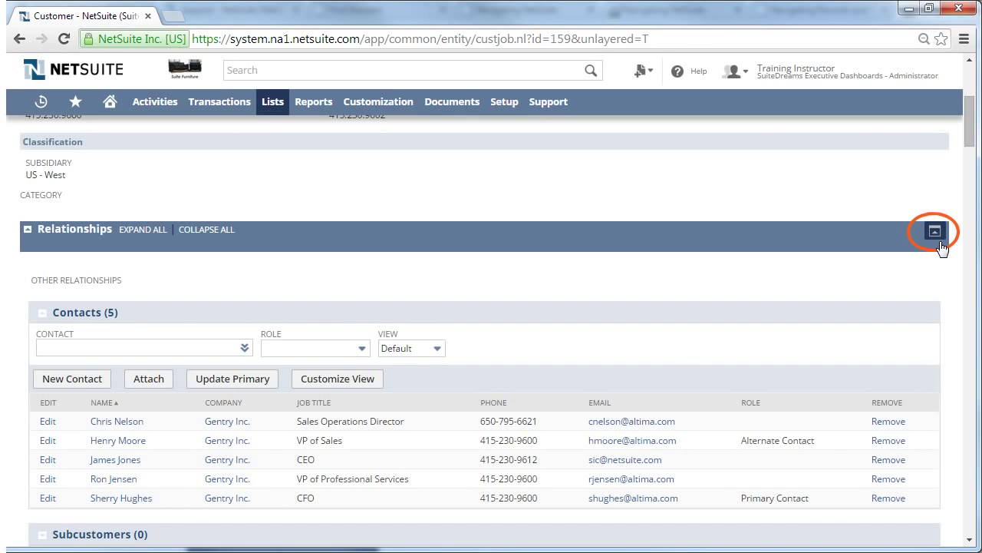
left_click(935, 231)
- Review the Communication, Address and Sales subtabs of the Gentry Inc. record and go back to Communication
scroll(971, 329, "down", 3)
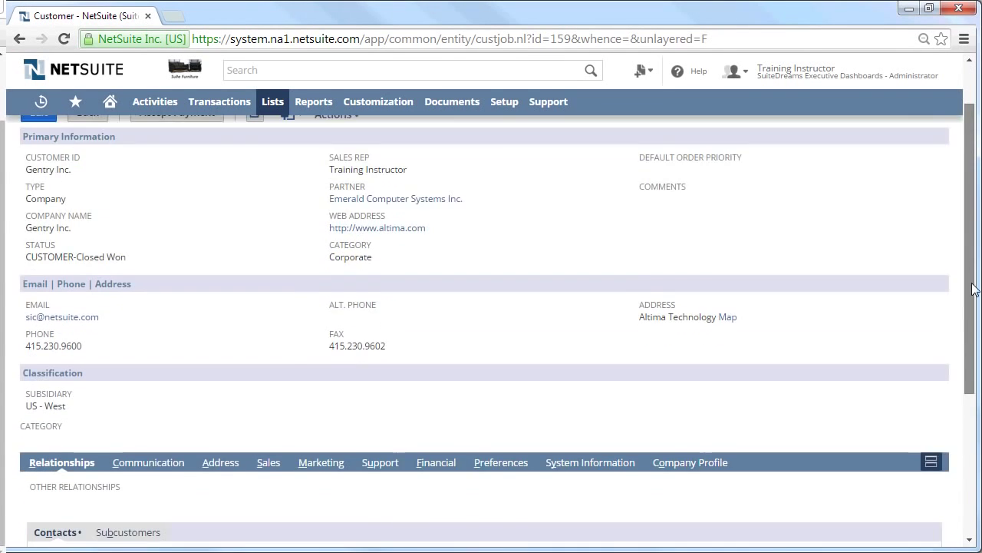
scroll(974, 328, "down", 2)
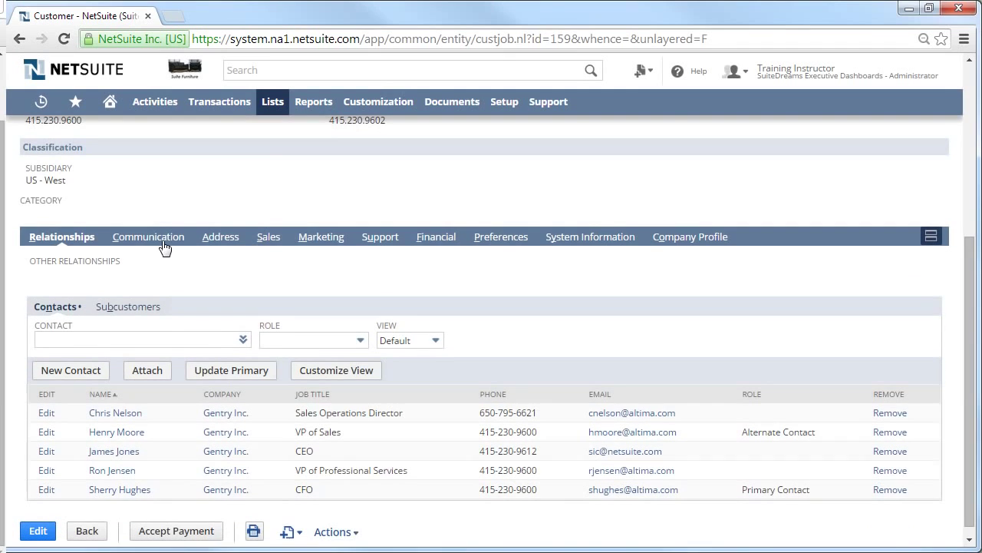
left_click(163, 239)
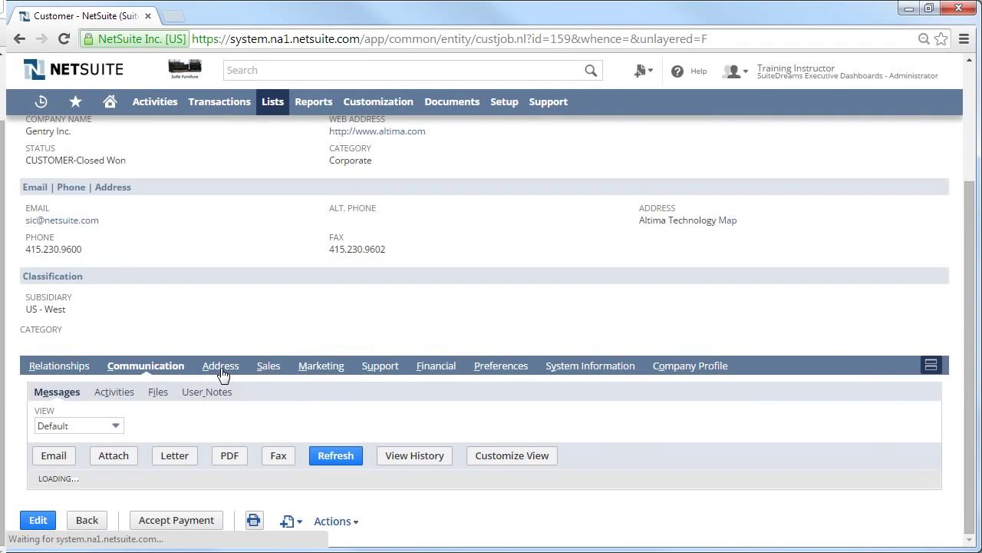
left_click(223, 372)
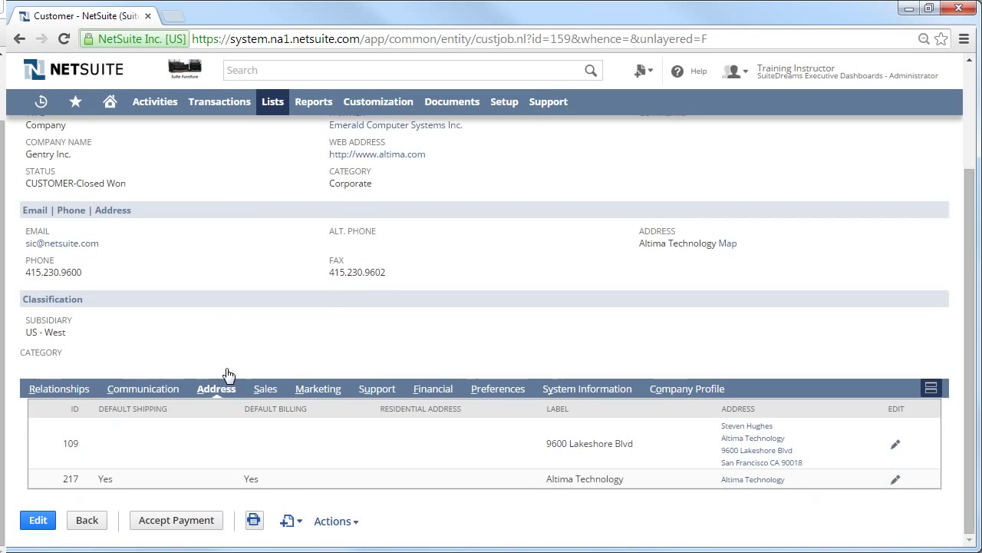
left_click(258, 396)
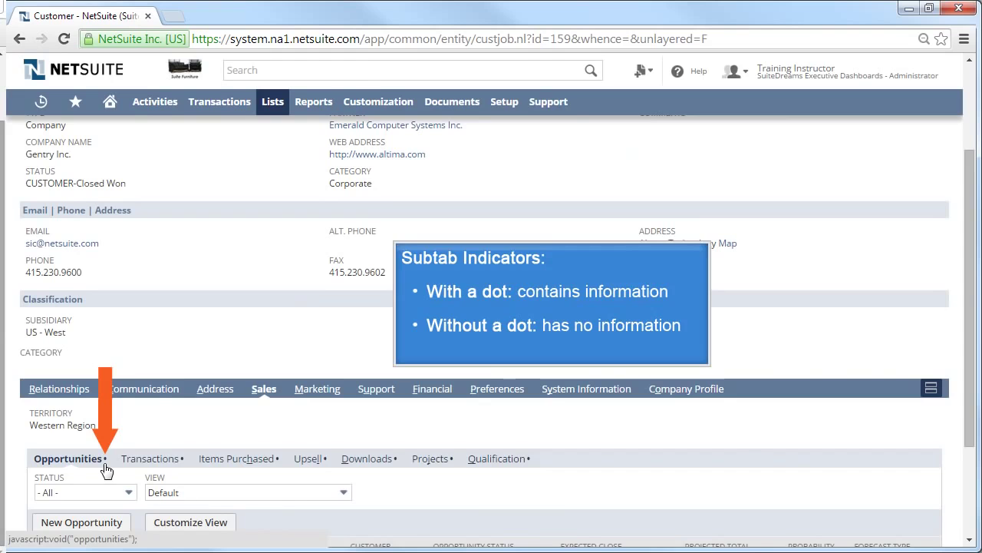
left_click(158, 394)
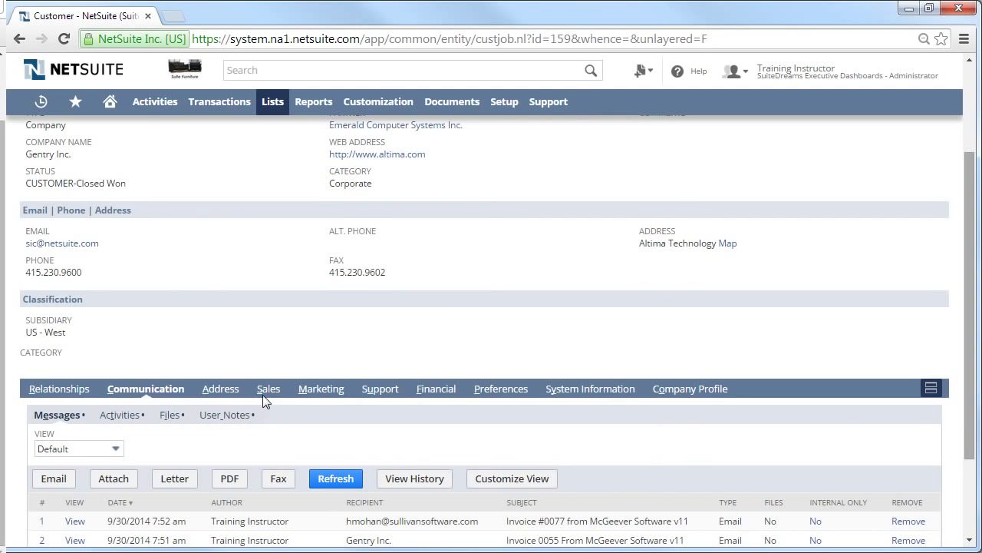
- Put the Gentry Inc. record in edit mode and set its parent company to Brook Systems
scroll(491, 322, "up", 2)
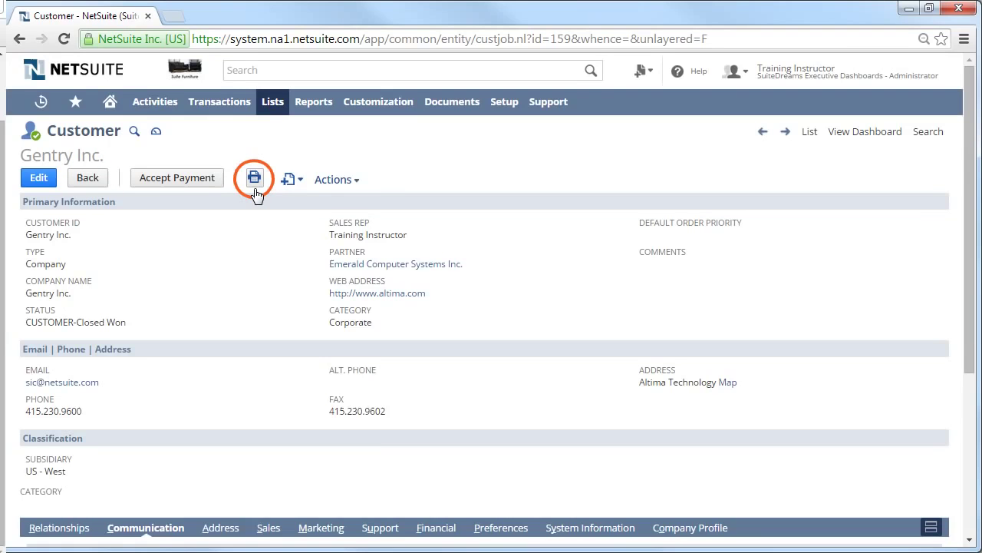
mouse_move(294, 182)
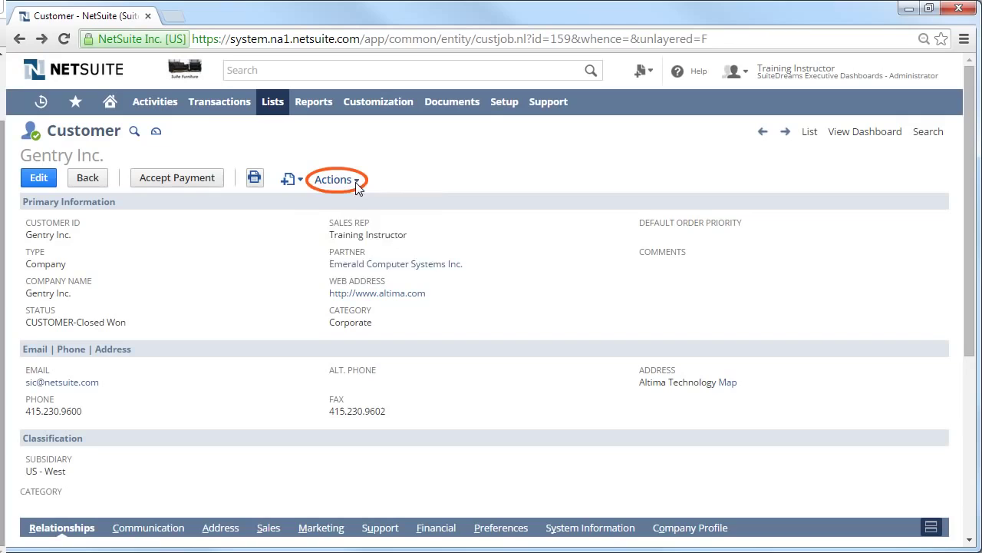
mouse_move(355, 182)
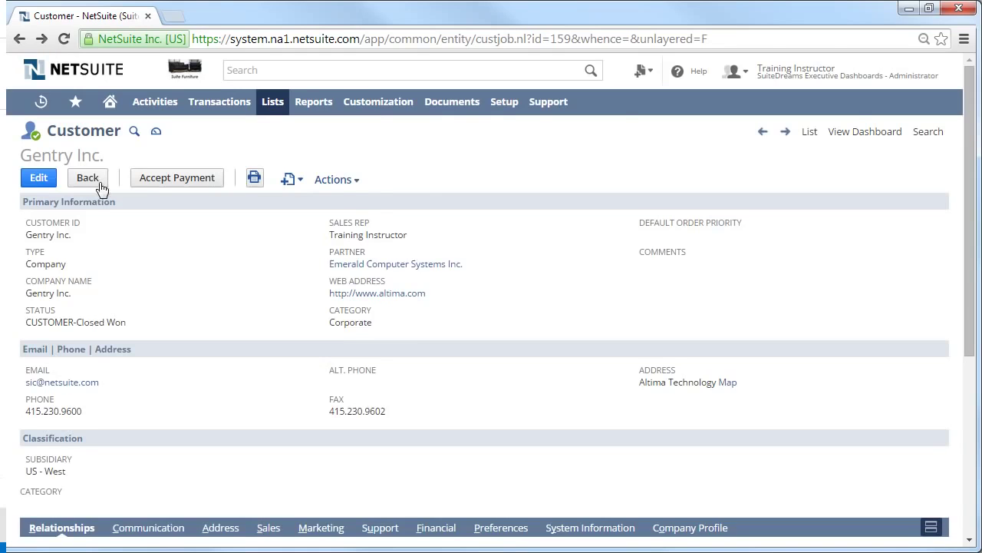
left_click(40, 186)
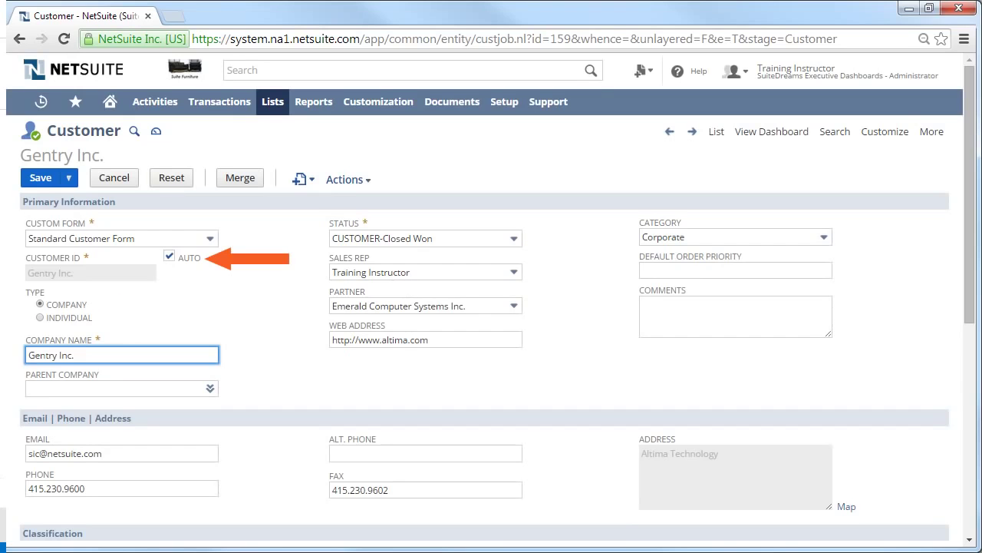
left_click(182, 387)
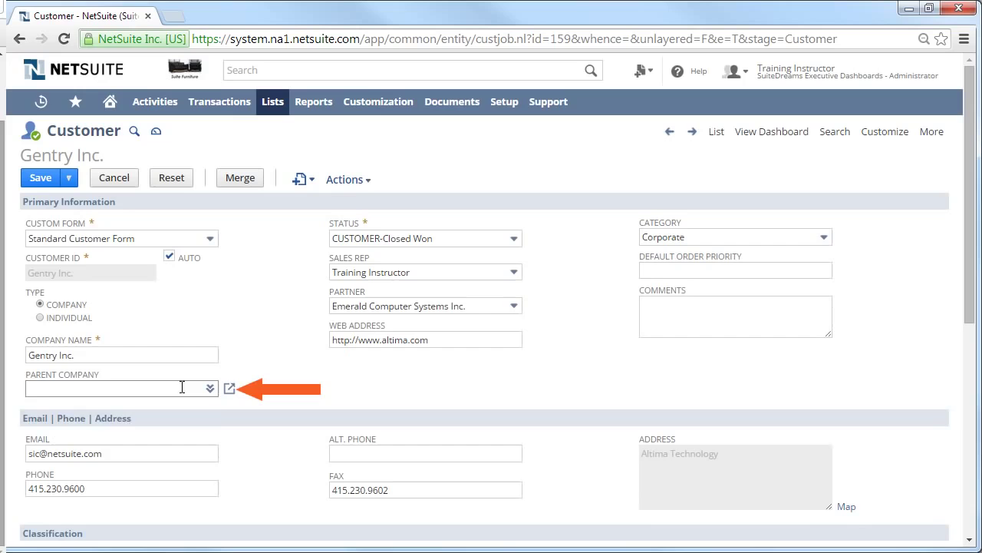
left_click(182, 387)
type("broo")
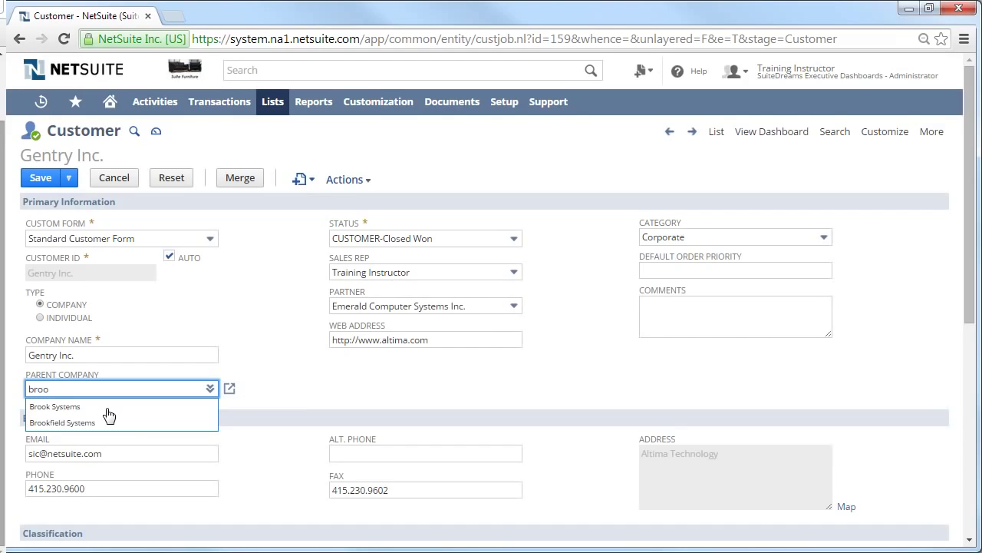
left_click(107, 408)
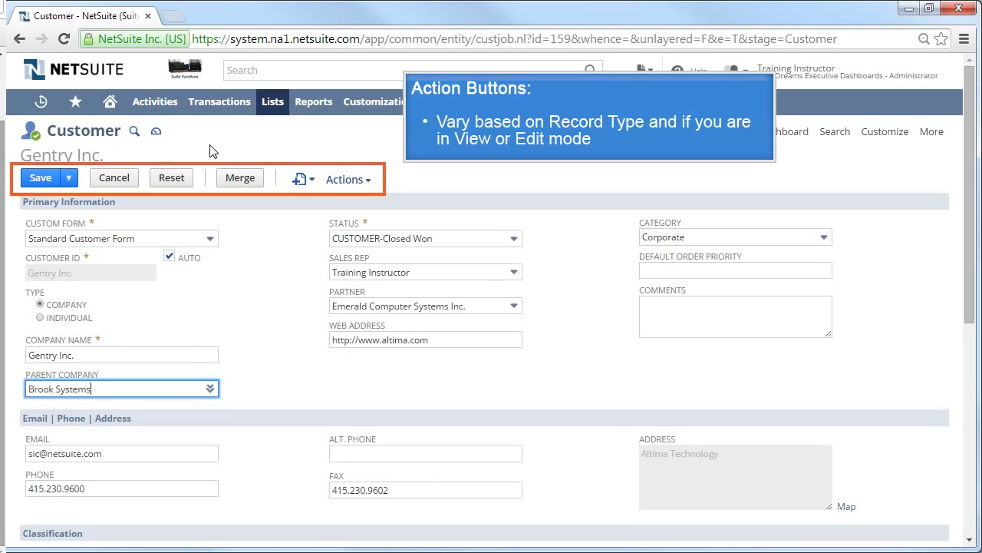
- Review the record's additional actions and read the field help for Sales Rep, closing the help when done
left_click(347, 178)
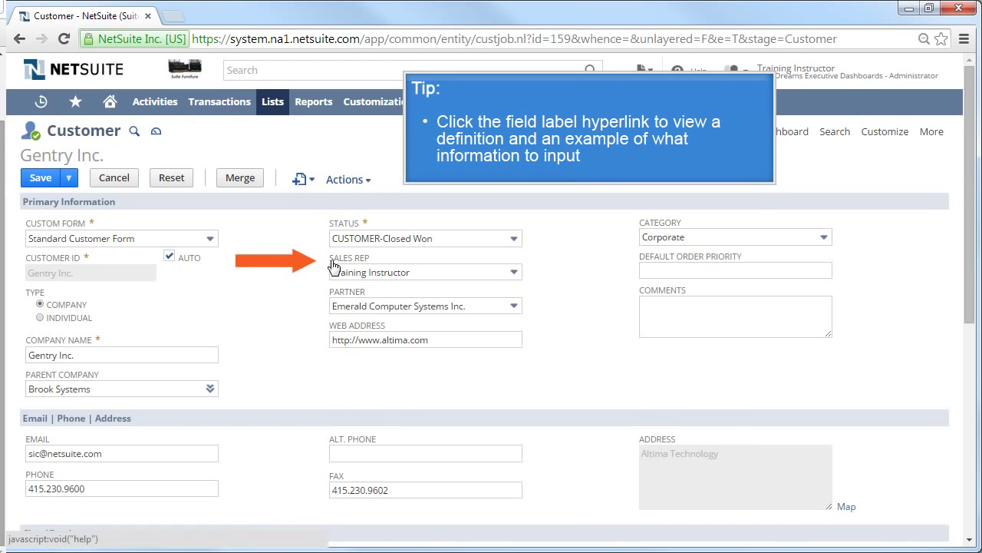
left_click(332, 267)
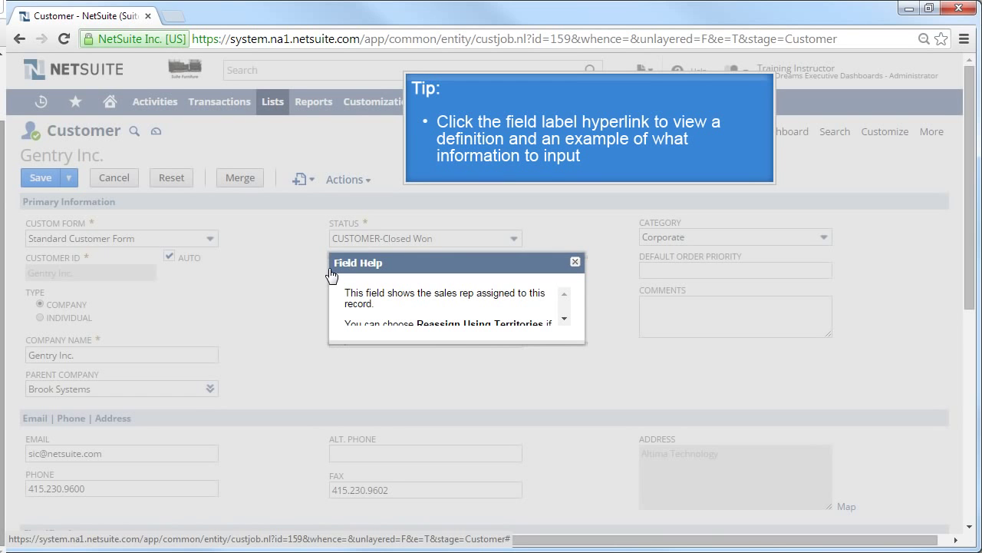
left_click(575, 262)
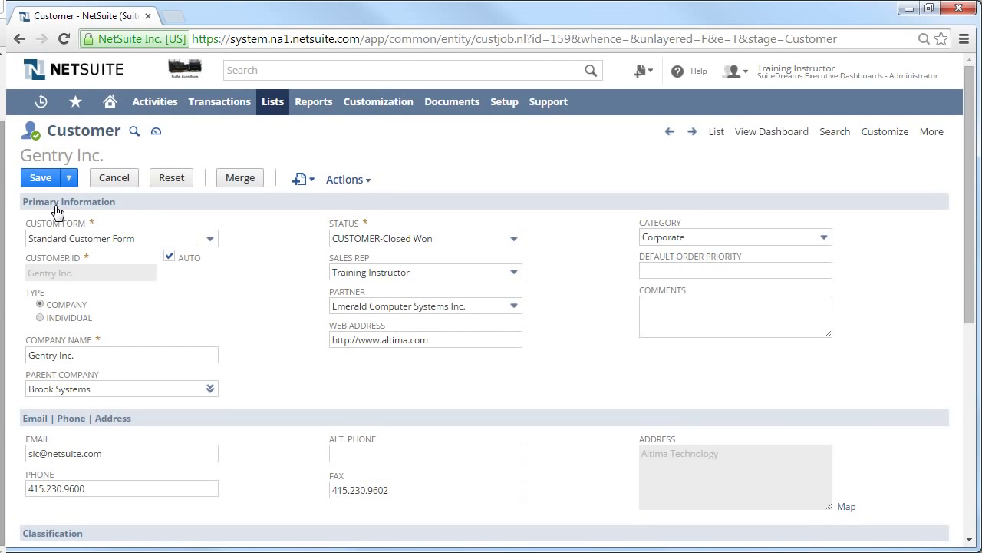
mouse_move(76, 184)
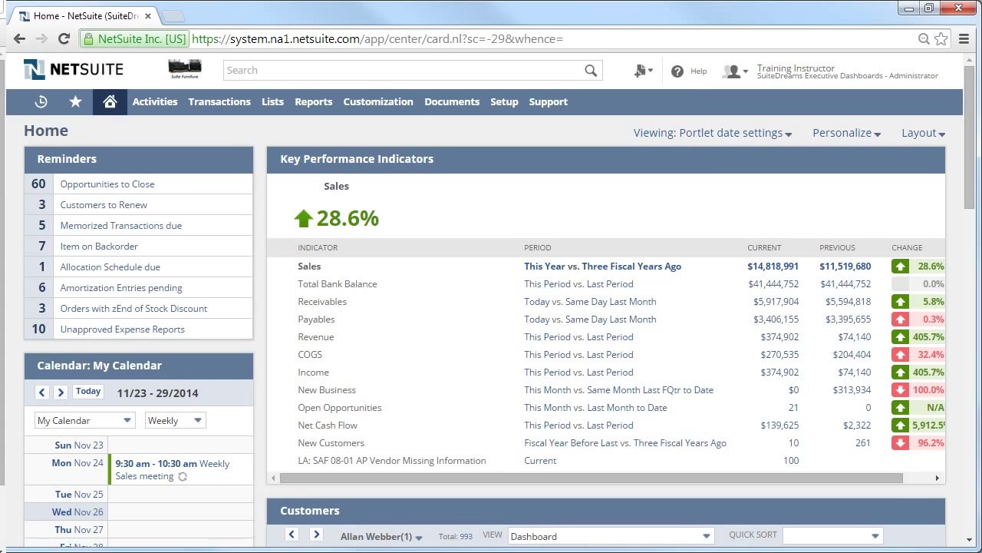
- Search globally for customers only with the prefixed keyword "cus: gen" and dismiss the suggestions
mouse_move(54, 117)
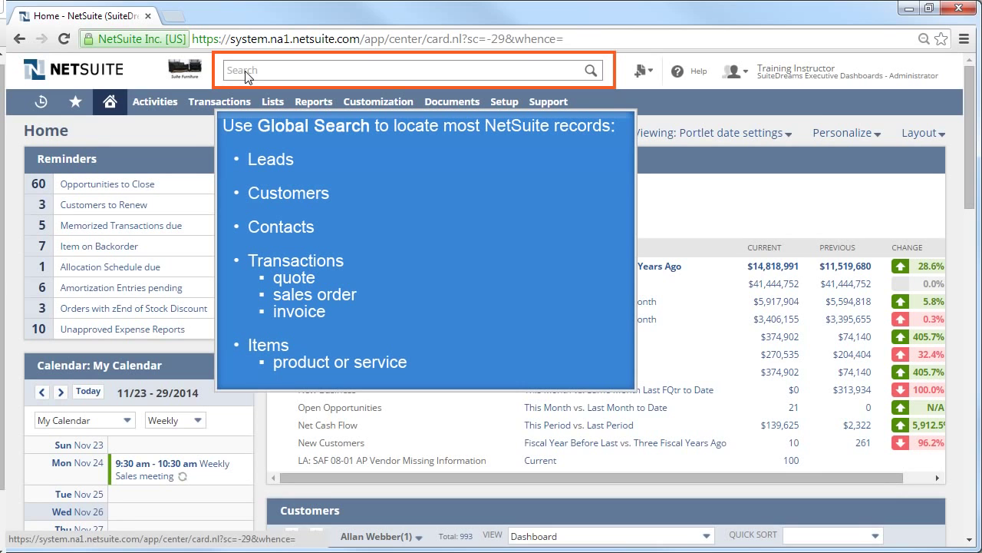
left_click(247, 70)
type("cus: gen")
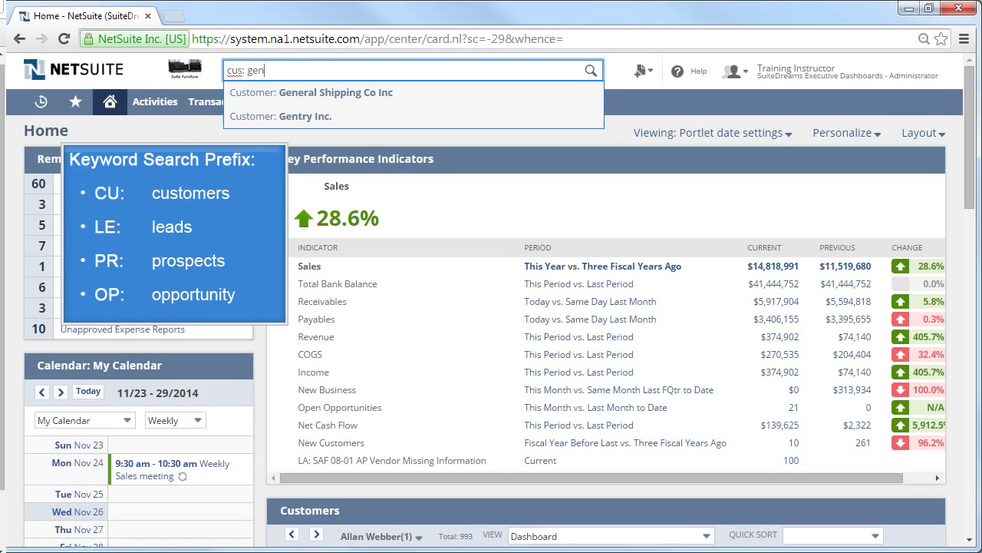
left_click(523, 184)
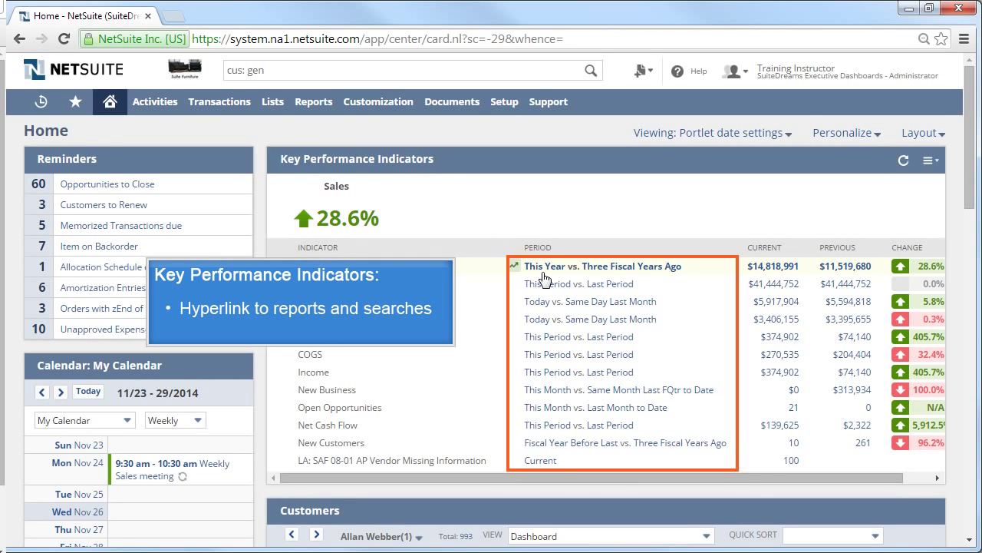
- Open the period view choices of the My Calendar portlet
left_click(197, 424)
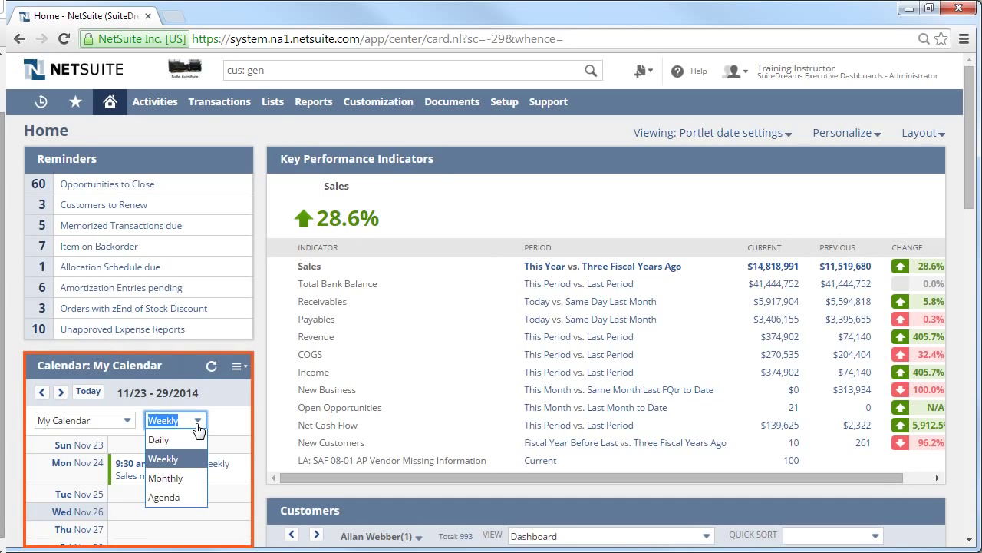